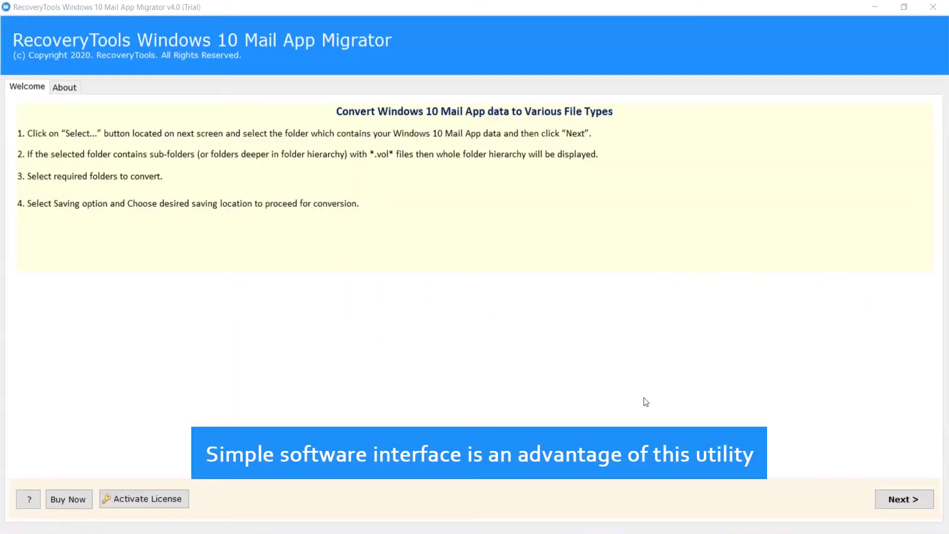
Step: Advance to the source step and browse to the UnistoreDB folder as mailbox data
left_click(905, 497)
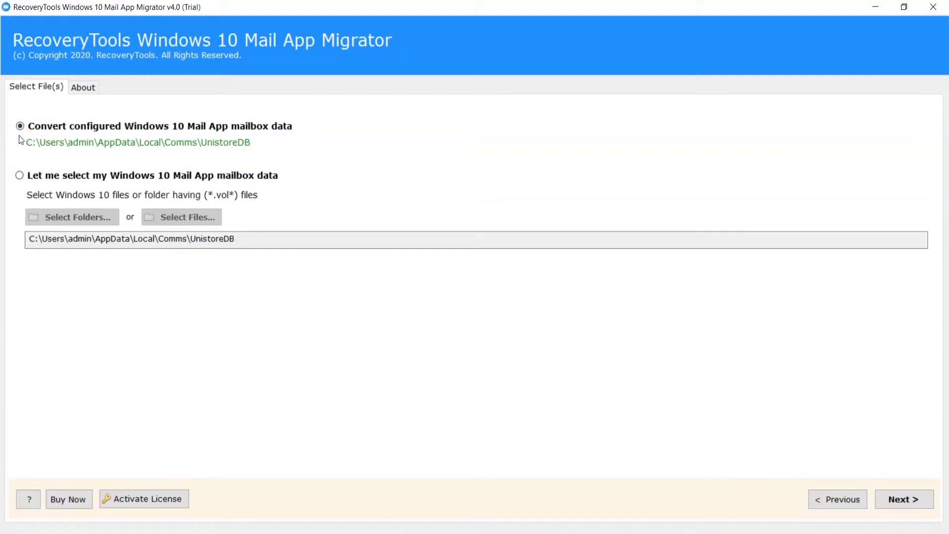
left_click(19, 176)
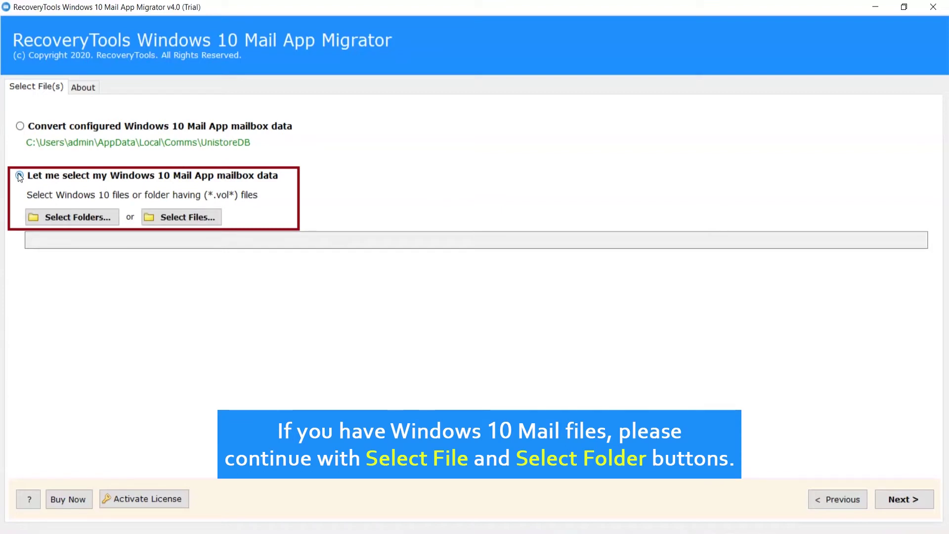
left_click(75, 218)
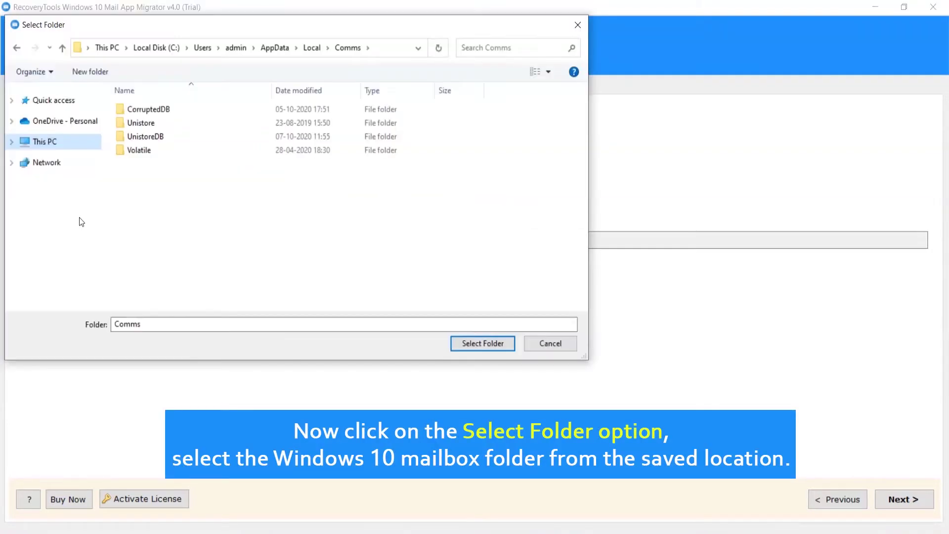
left_click(159, 138)
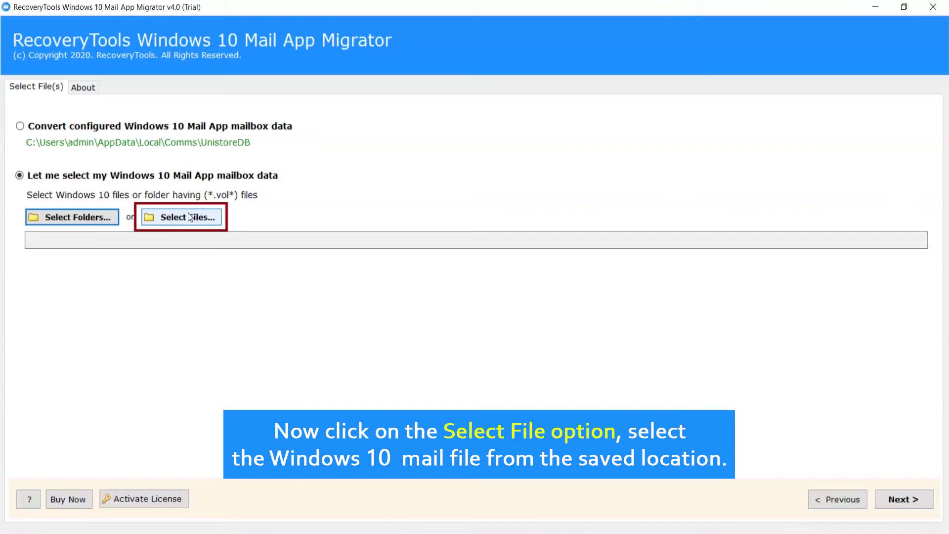
Step: Try the store.vol file, then switch back to the configured Windows 10 Mail data option
left_click(189, 217)
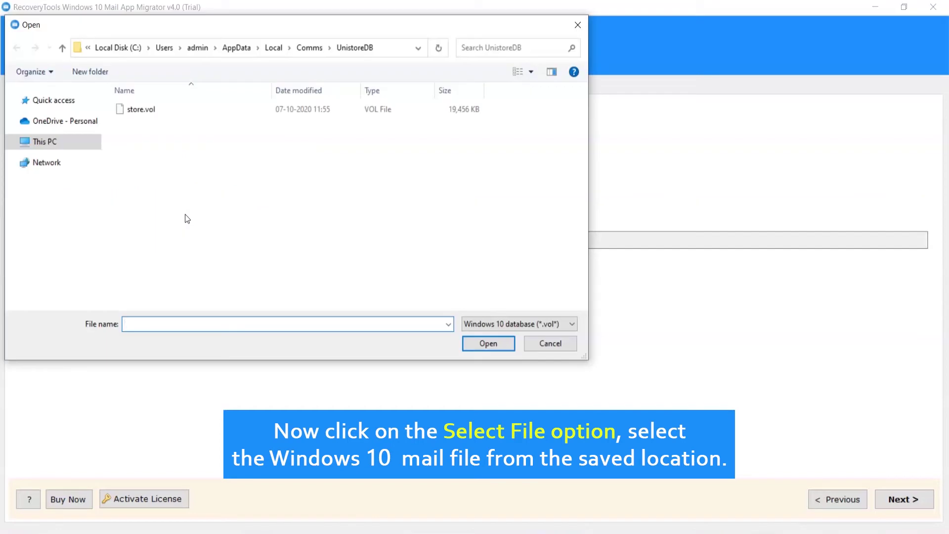
left_click(157, 111)
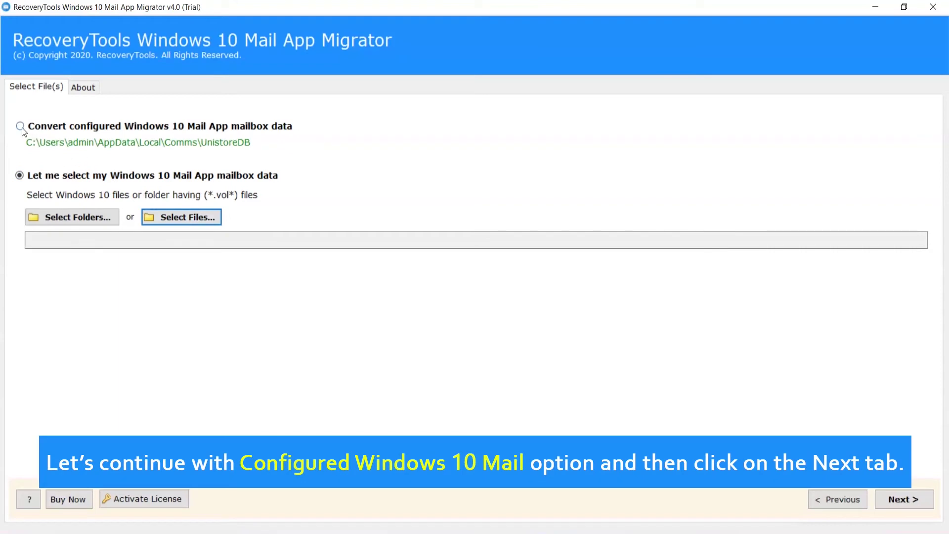
left_click(20, 126)
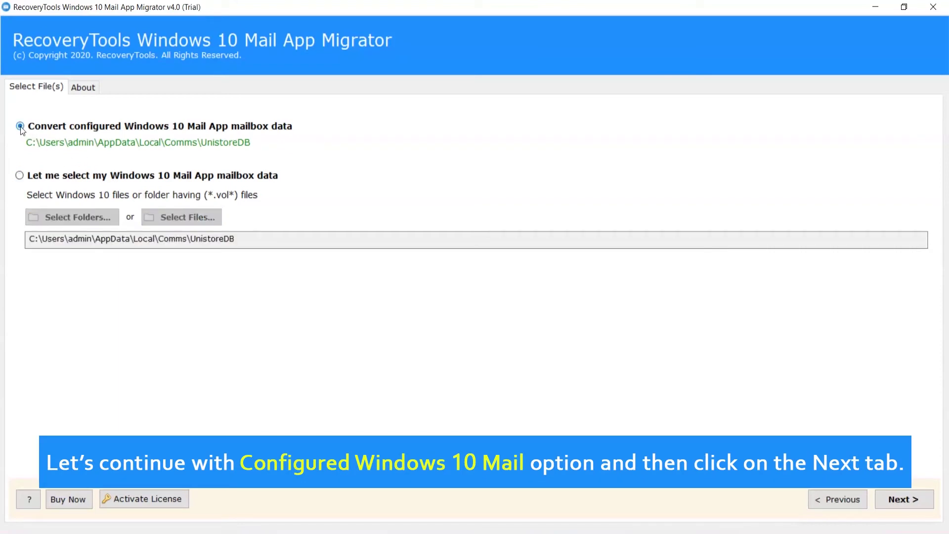
Step: In the Gmail mailbox, select only the inbox and Sent Mail folders
left_click(899, 502)
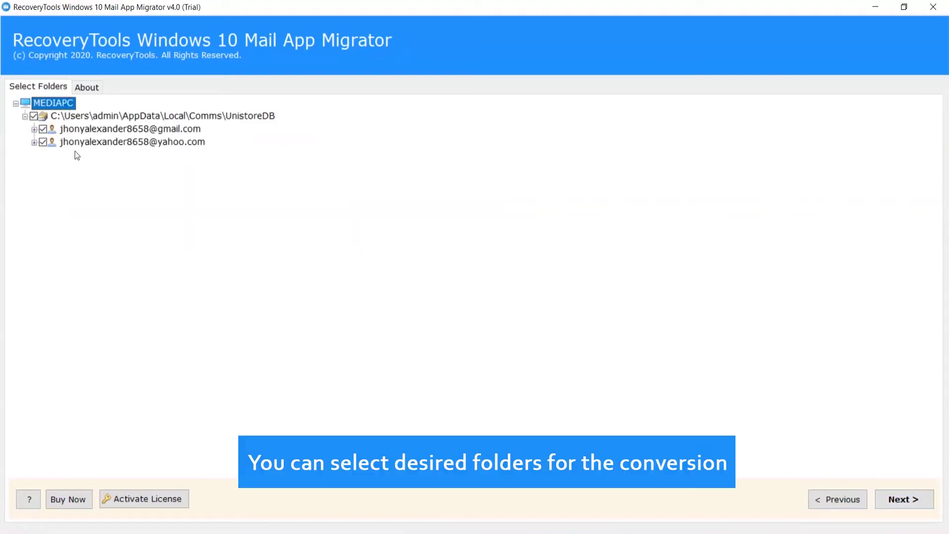
left_click(34, 129)
left_click(42, 129)
left_click(52, 168)
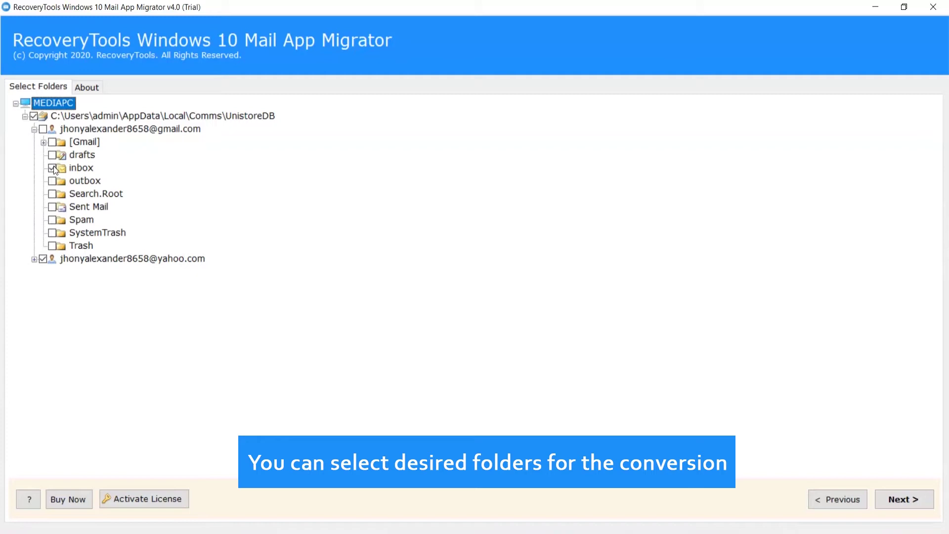
left_click(52, 207)
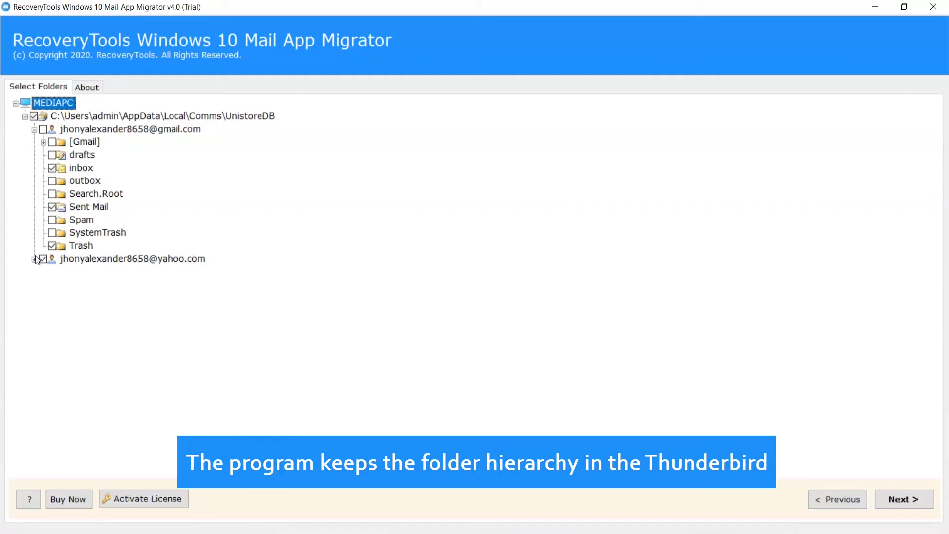
Step: In the Yahoo mailbox, select only Archive and inbox, then continue to saving options
left_click(34, 259)
left_click(42, 258)
left_click(51, 271)
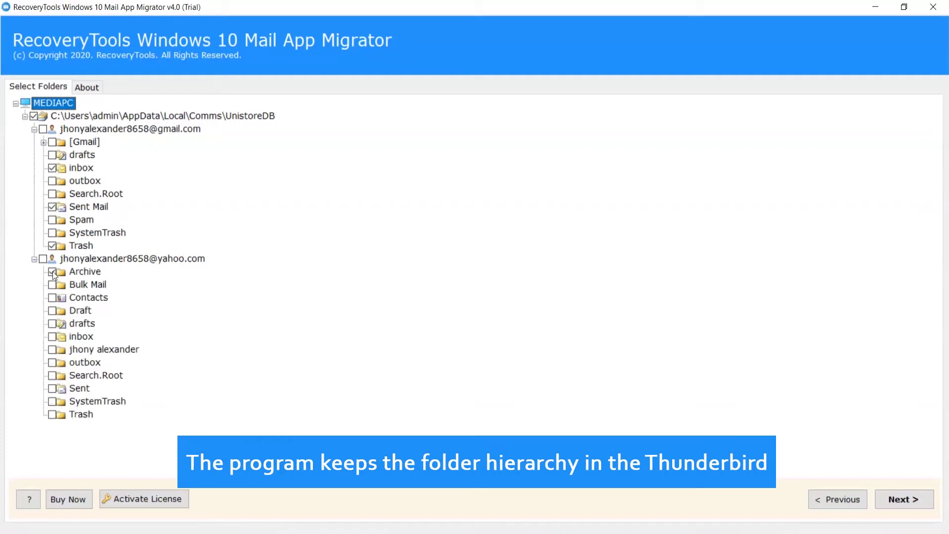
left_click(51, 337)
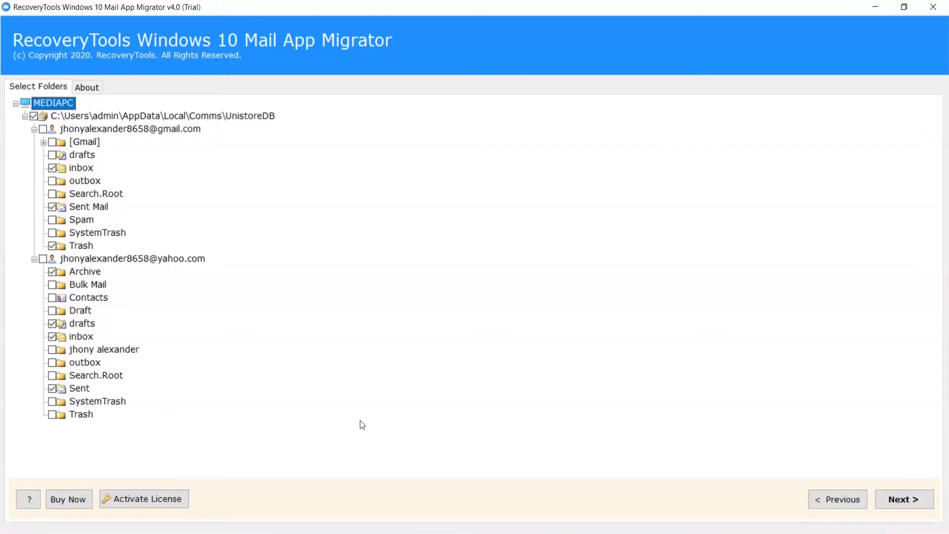
left_click(903, 498)
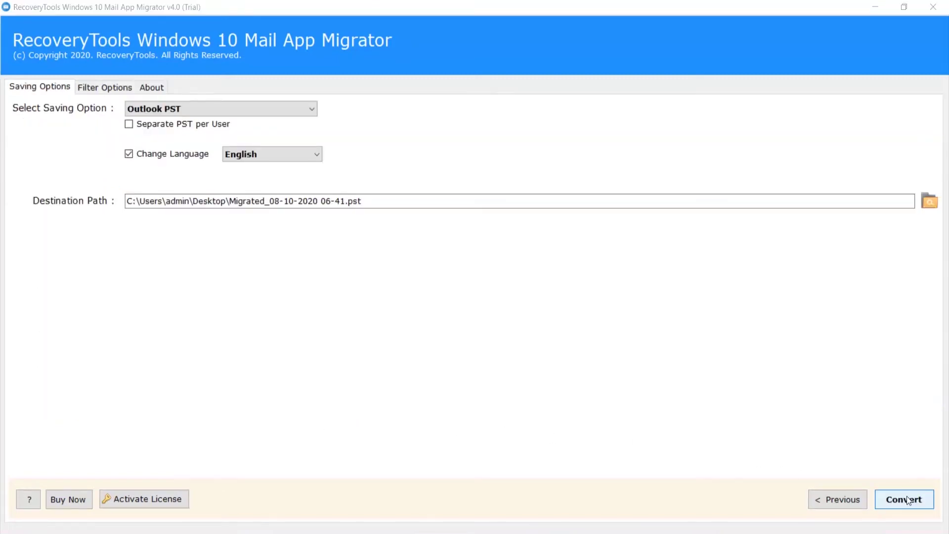
Step: Choose Thunderbird as the output saving format
left_click(312, 110)
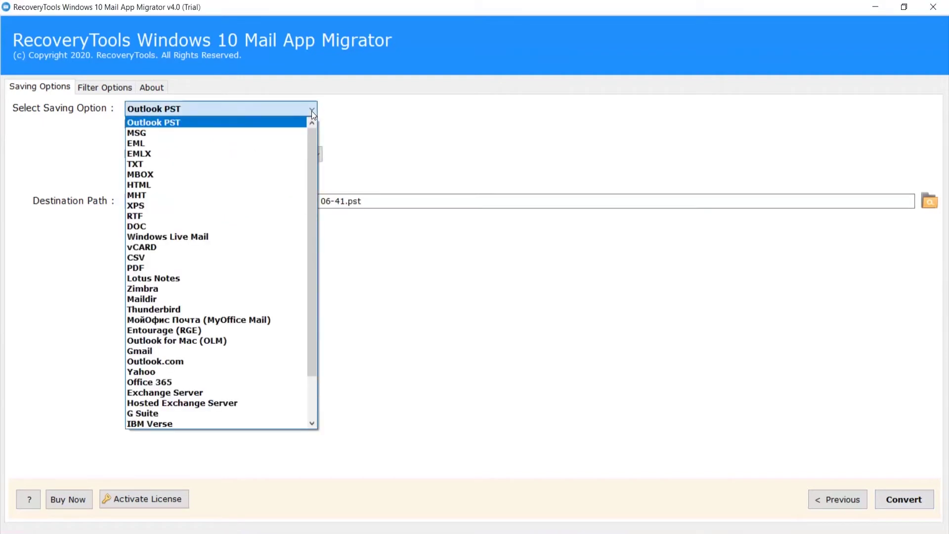
left_click_drag(310, 126, 312, 178)
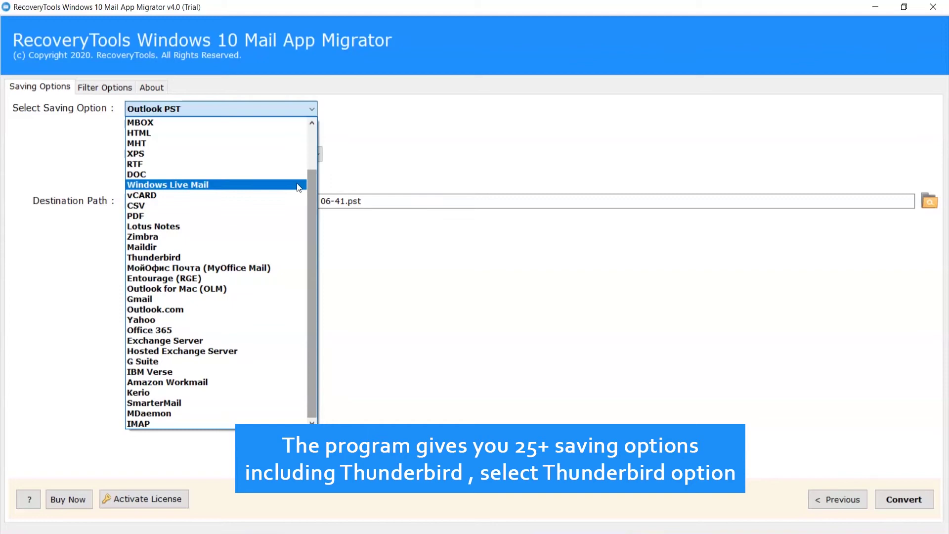
left_click(202, 258)
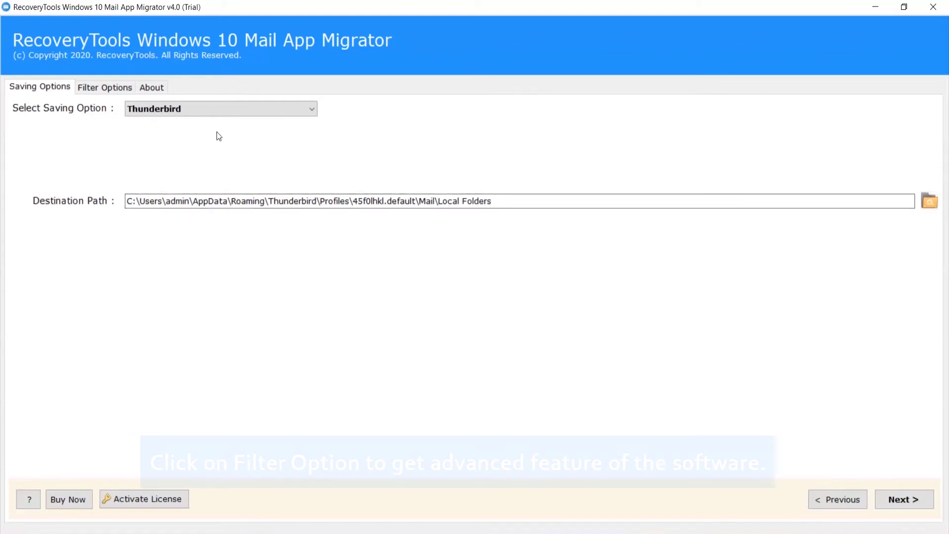
Step: Check the advanced filter settings but leave them off, returning to Saving Options
left_click(104, 87)
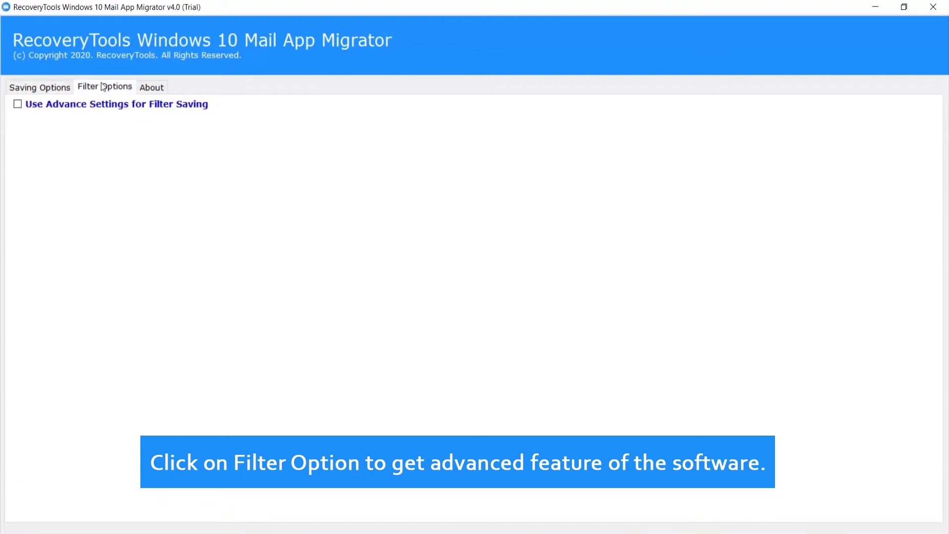
left_click(18, 105)
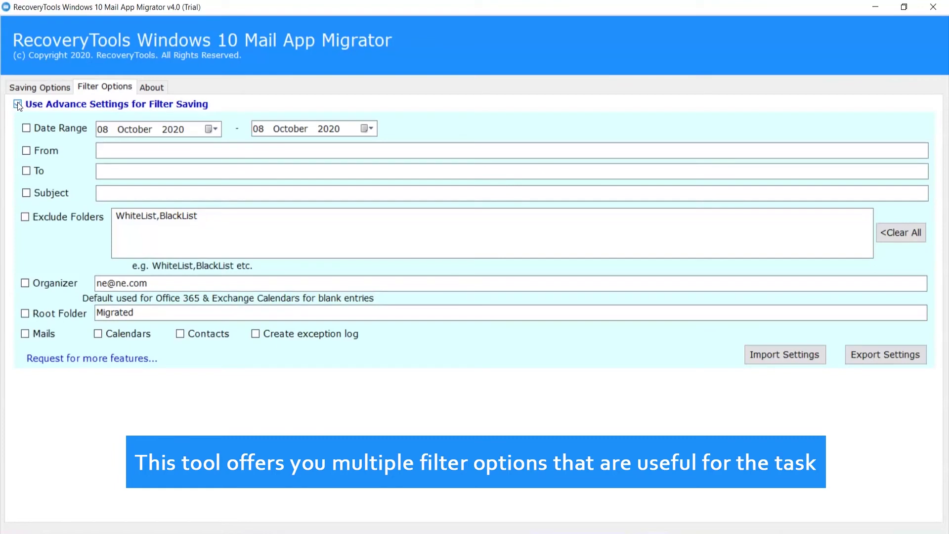
left_click(18, 105)
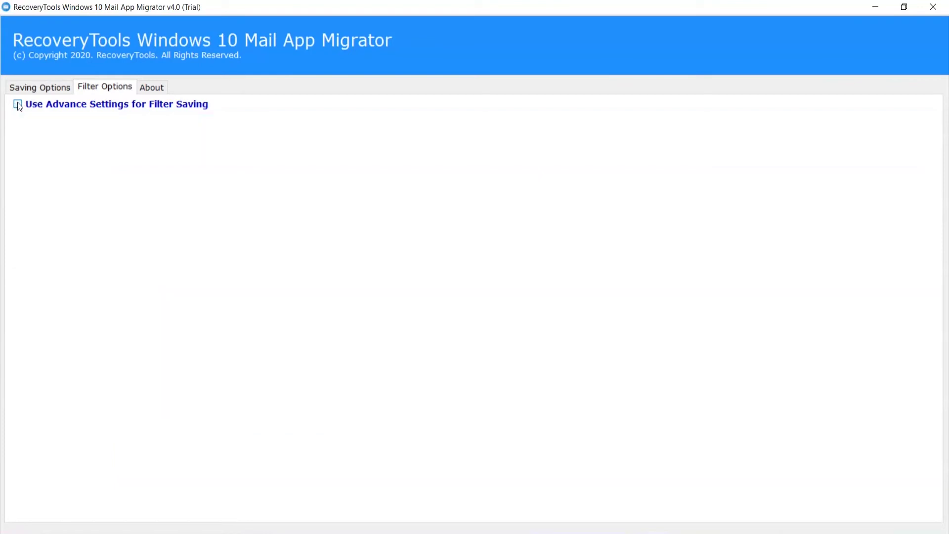
left_click(42, 90)
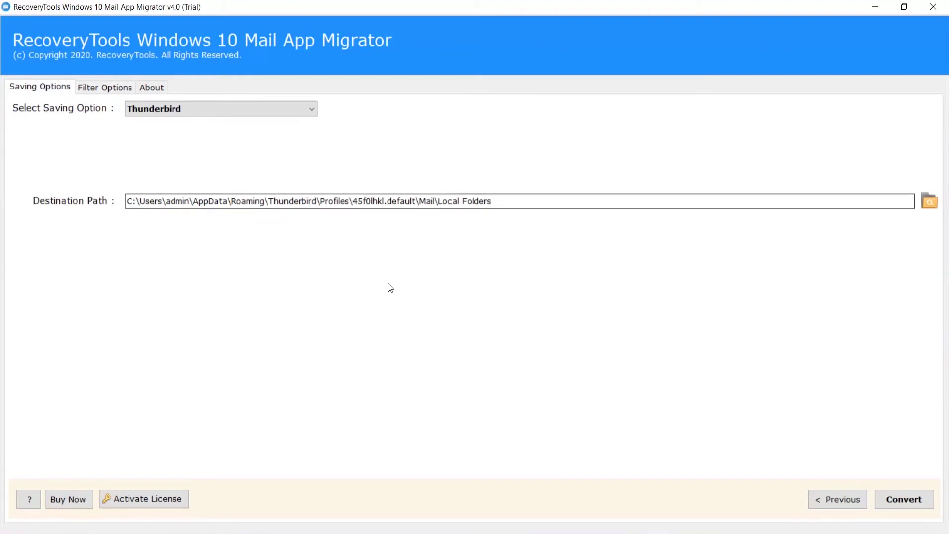
Step: Run the conversion into Thunderbird's Local Folders and dismiss the completion message
left_click(902, 501)
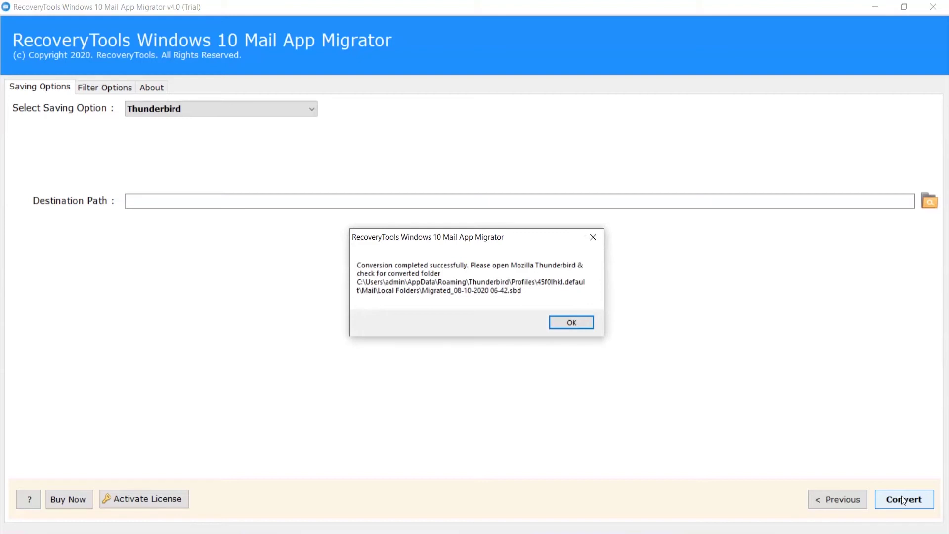
left_click(569, 322)
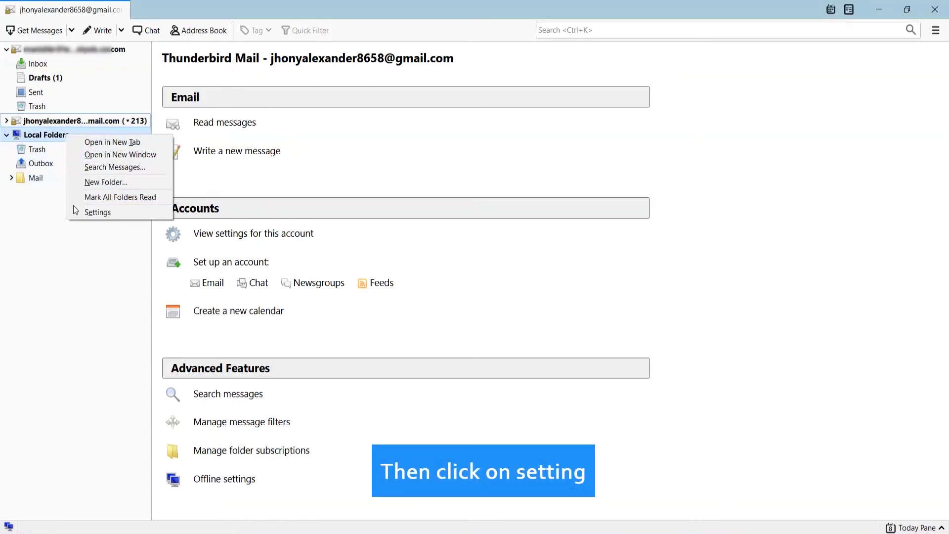
left_click(98, 213)
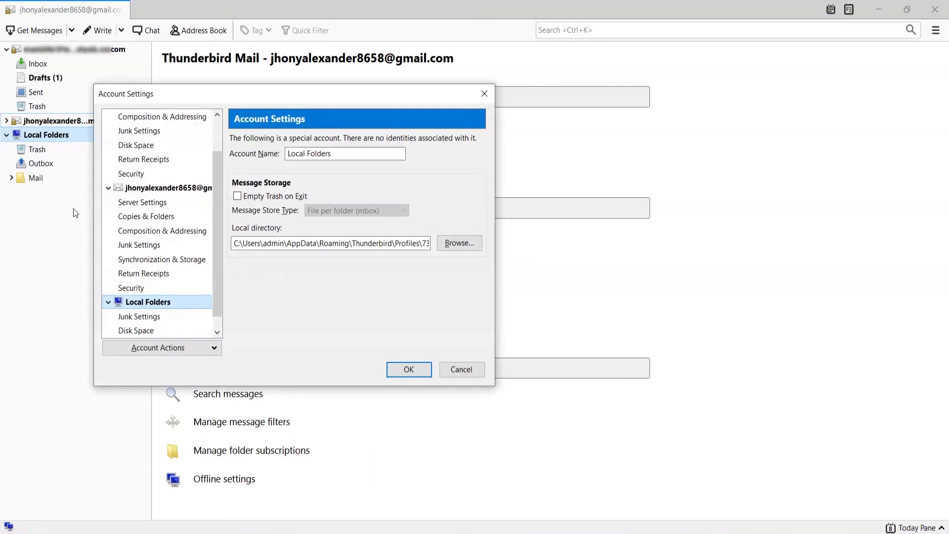
left_click(457, 243)
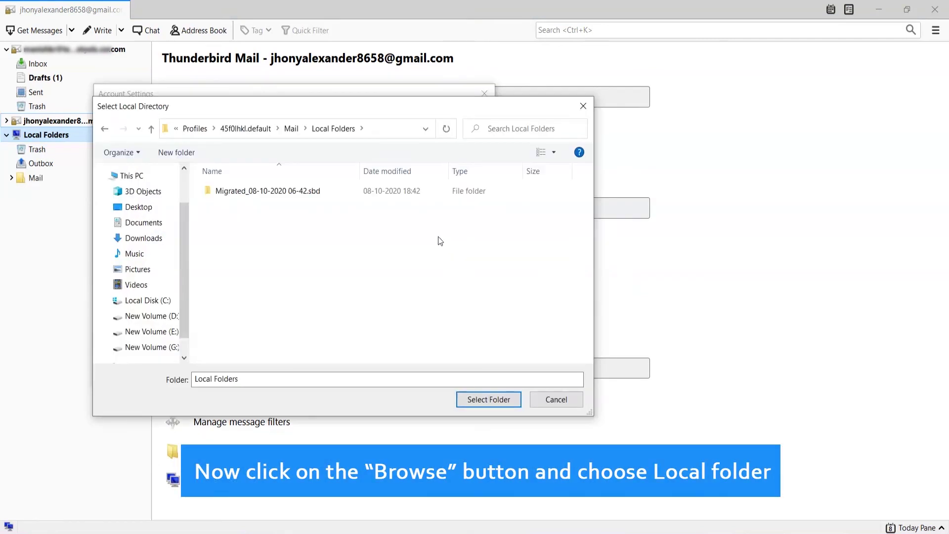
left_click(317, 192)
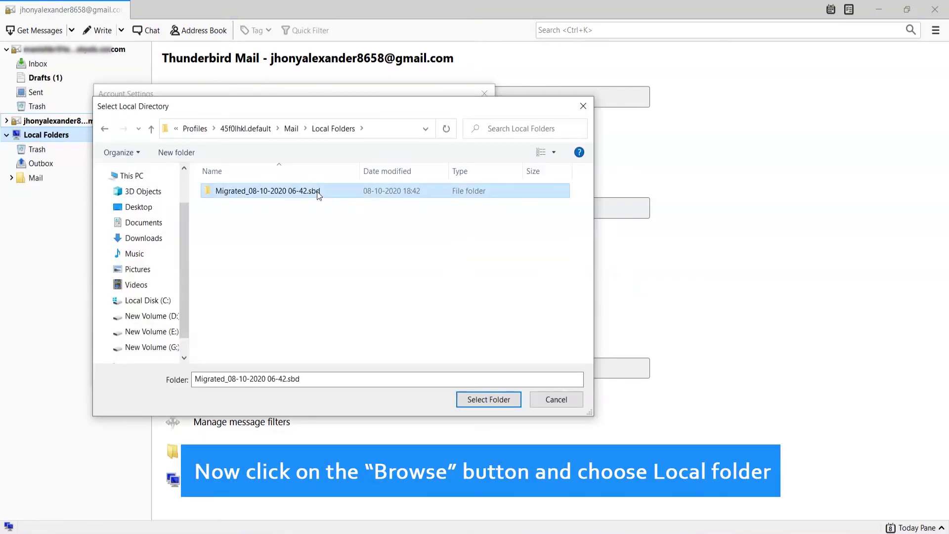
left_click(489, 400)
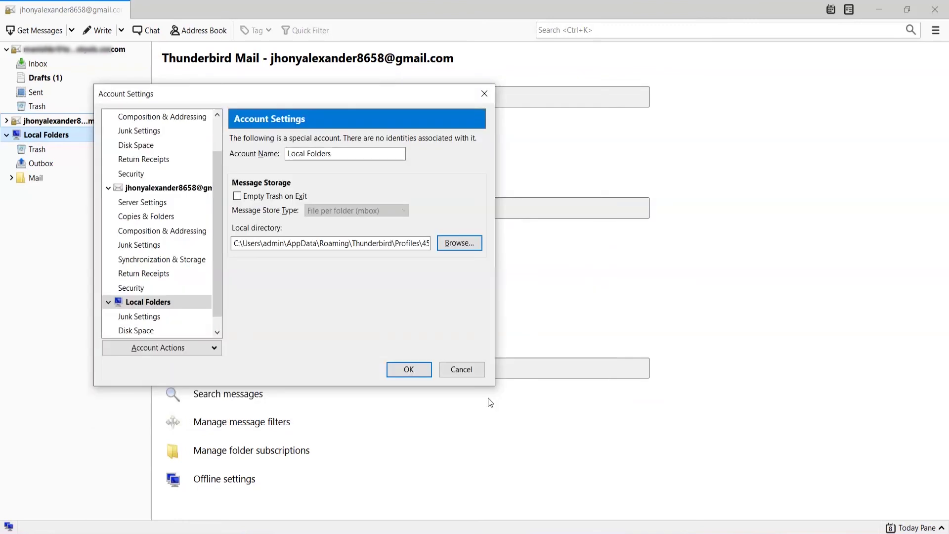
left_click(418, 371)
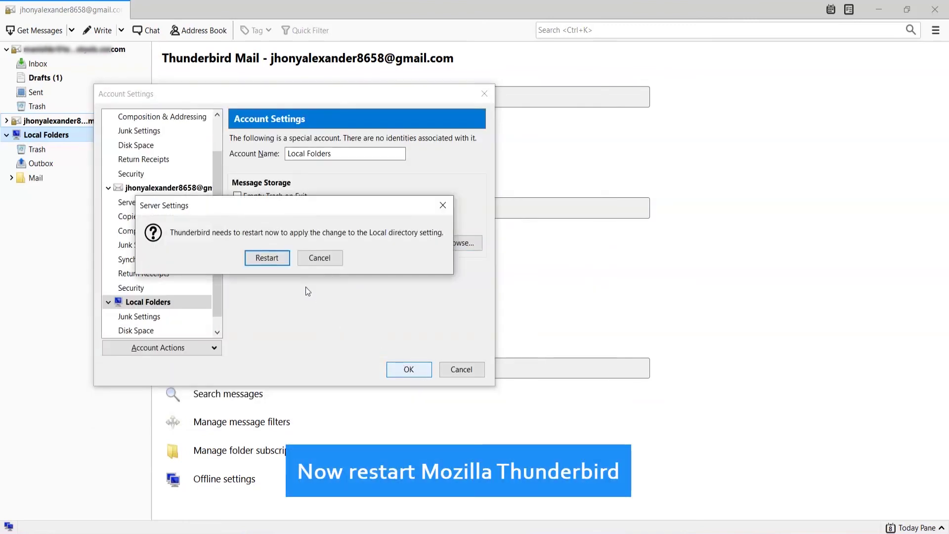
Step: Restart Thunderbird and open the migrated Gmail inbox showing 25 emails
left_click(267, 259)
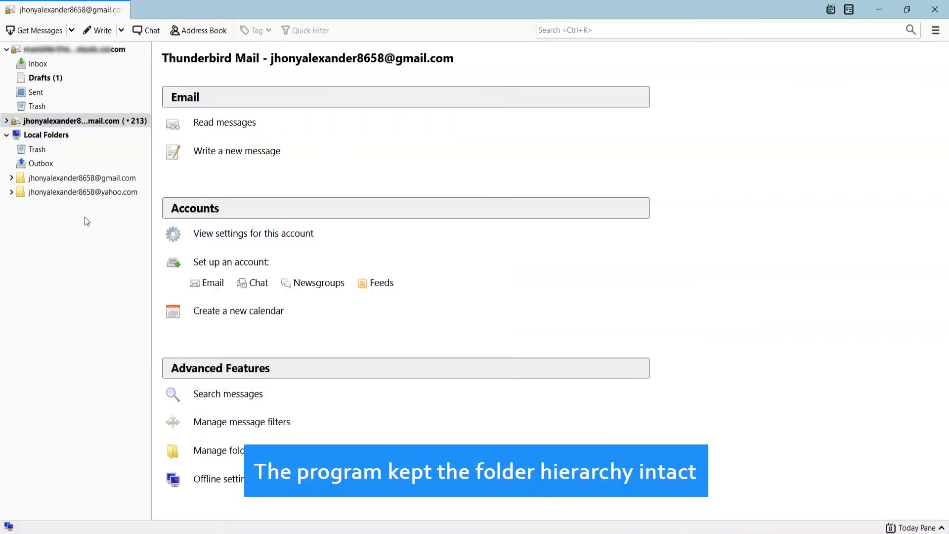
left_click(11, 178)
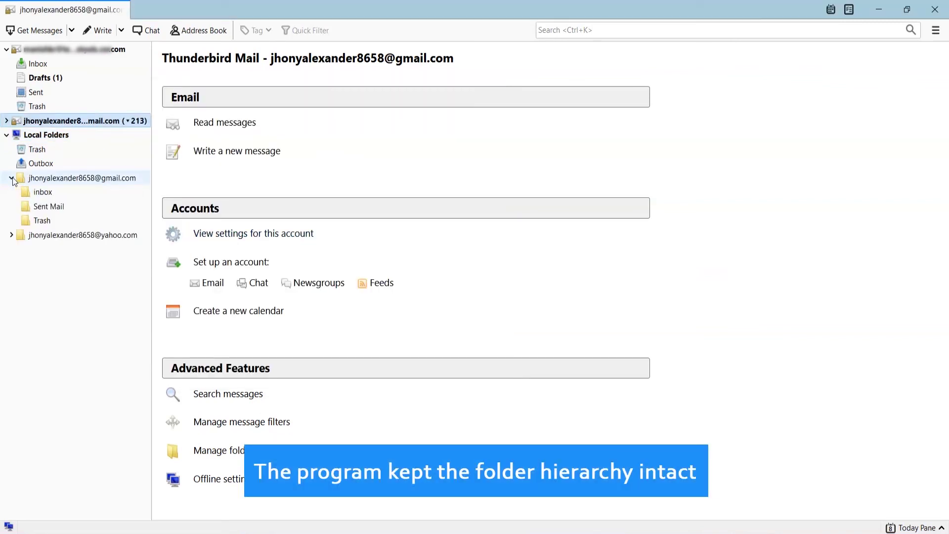
left_click(40, 193)
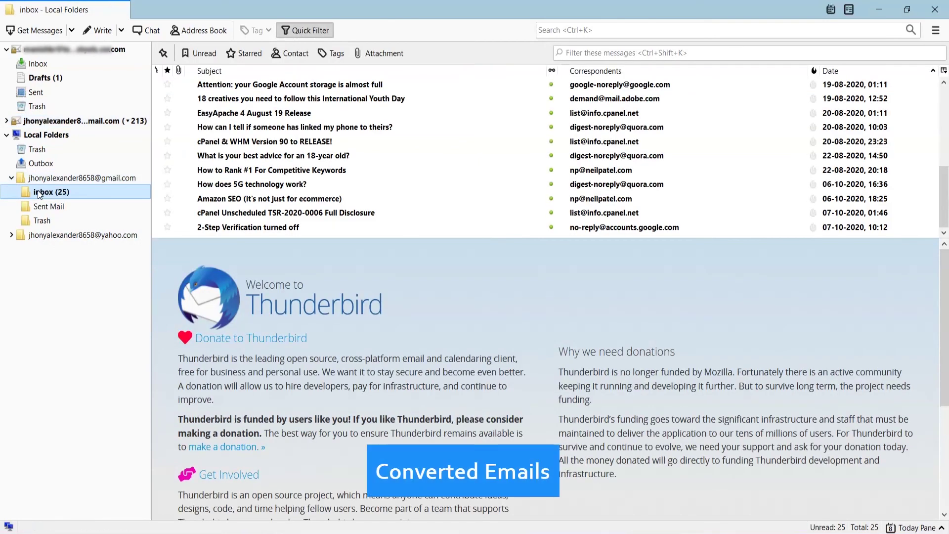